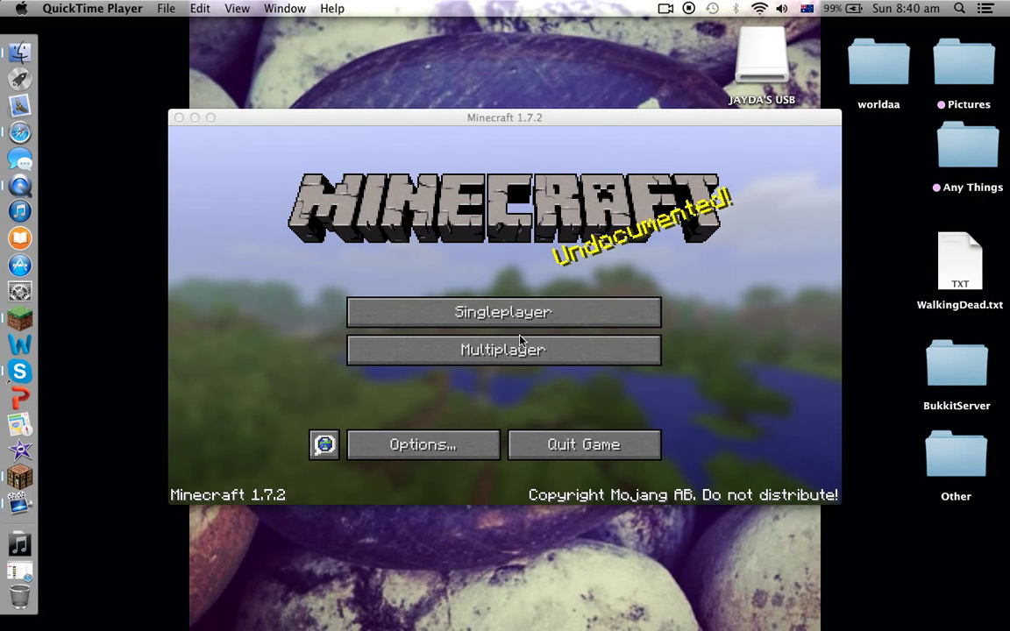
# Drag the Minecraft window higher on the desktop before loading a single-player world.
pyautogui.moveTo(326, 116); pyautogui.dragTo(337, 26)
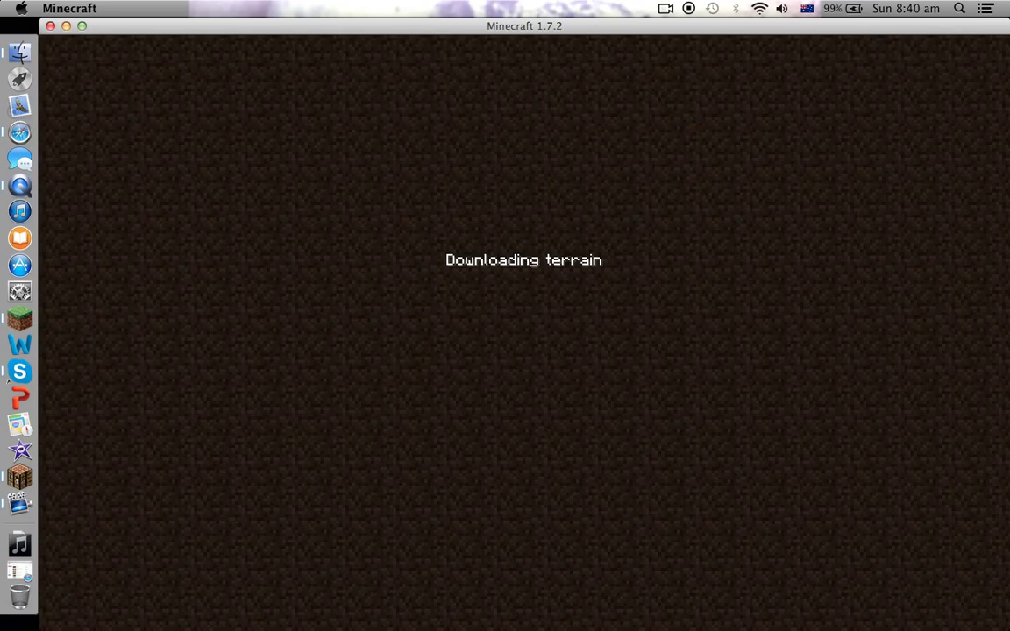
# Walk across the night savanna, past the fire and nether portal, out over the tree canopies.
pyautogui.press('s')
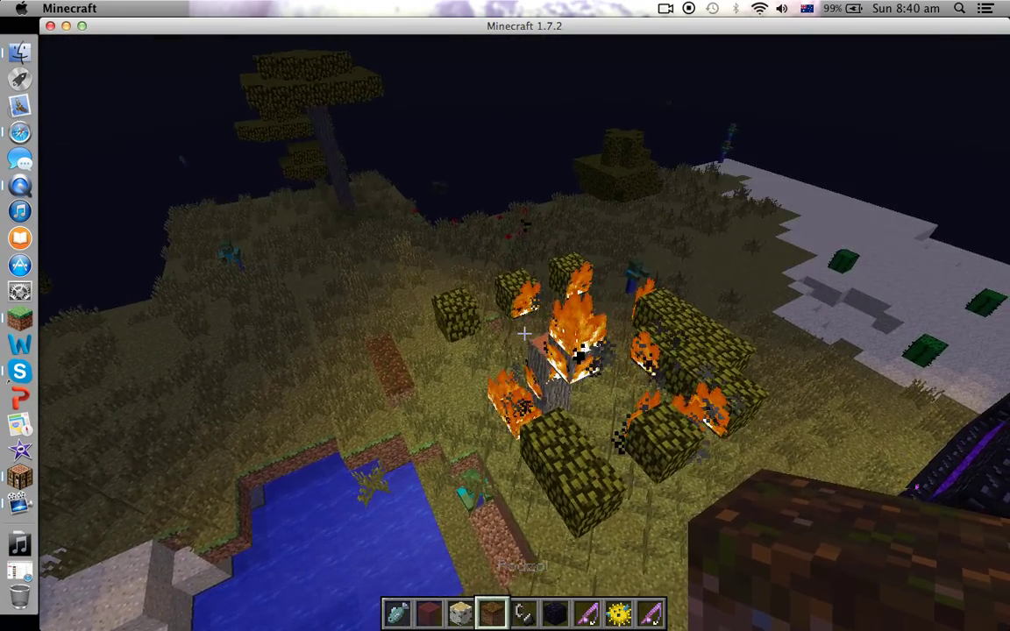
pyautogui.press('w')
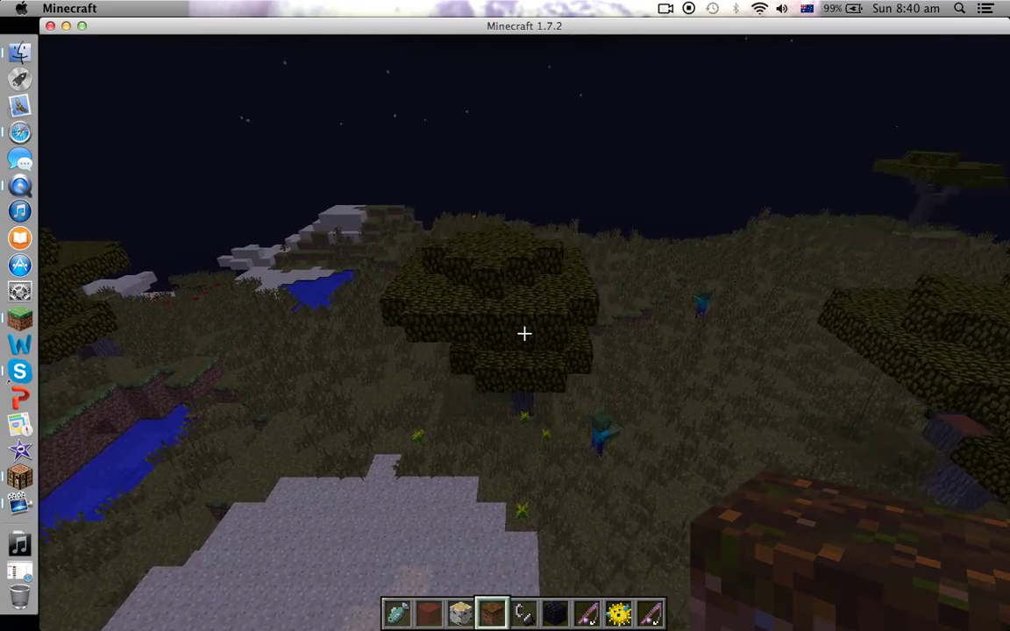
pyautogui.press('w')
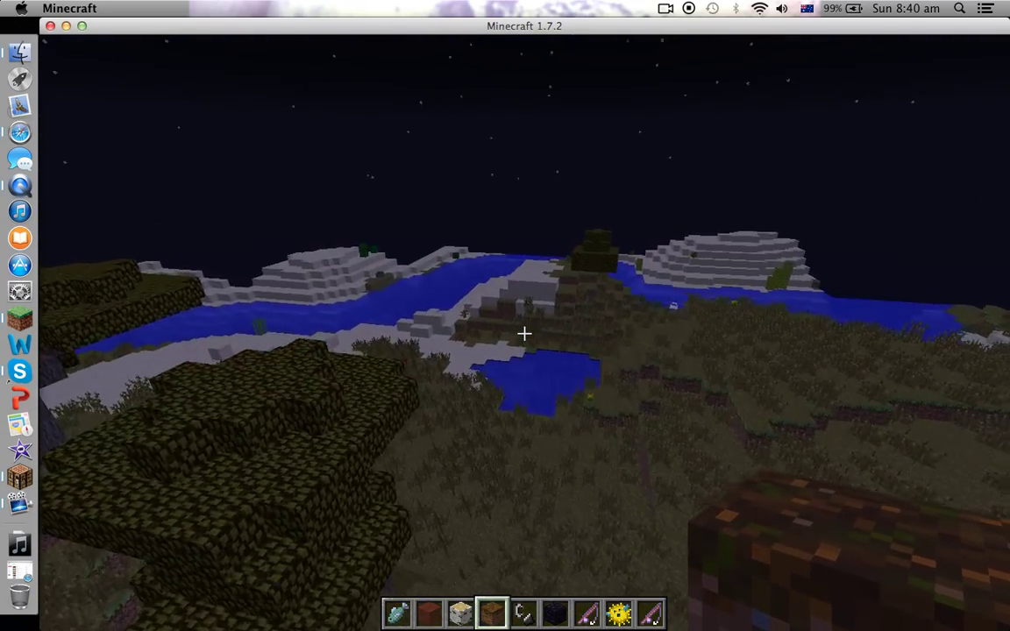
pyautogui.press('w')
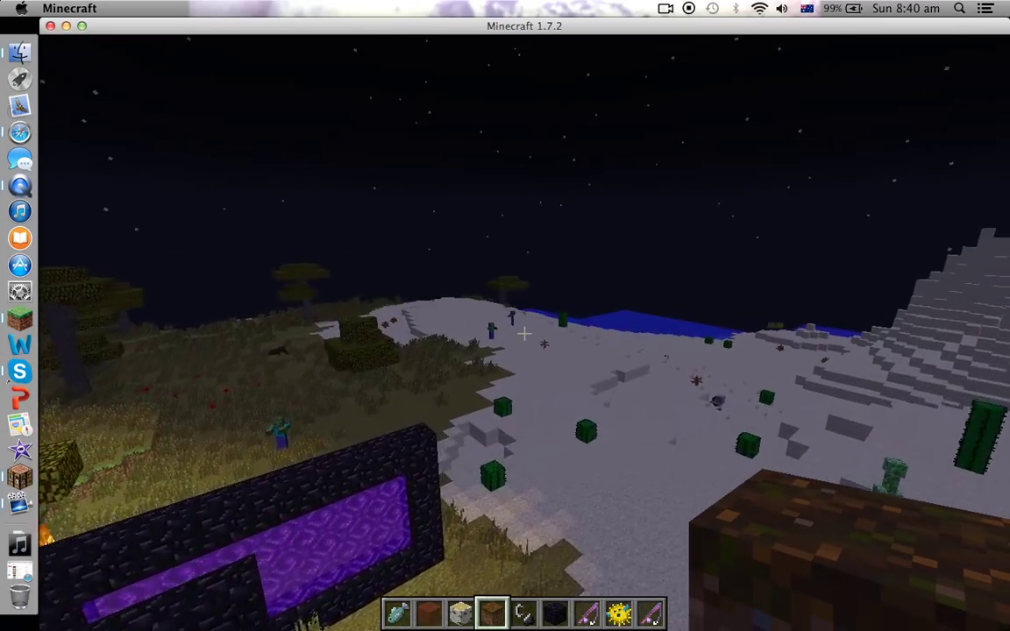
pyautogui.press('w')
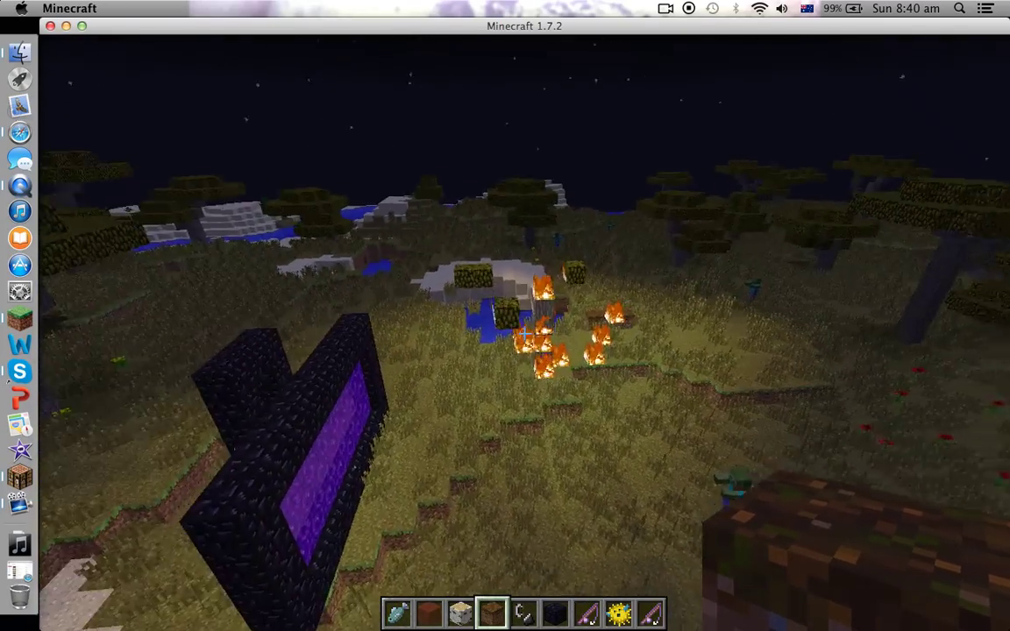
pyautogui.press('w')
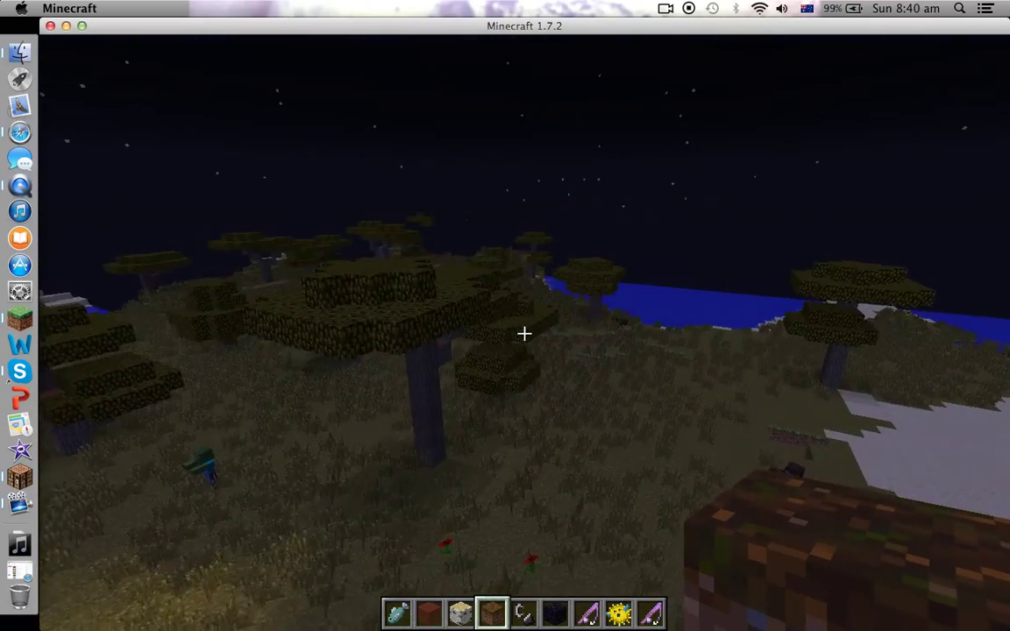
pyautogui.press('w')
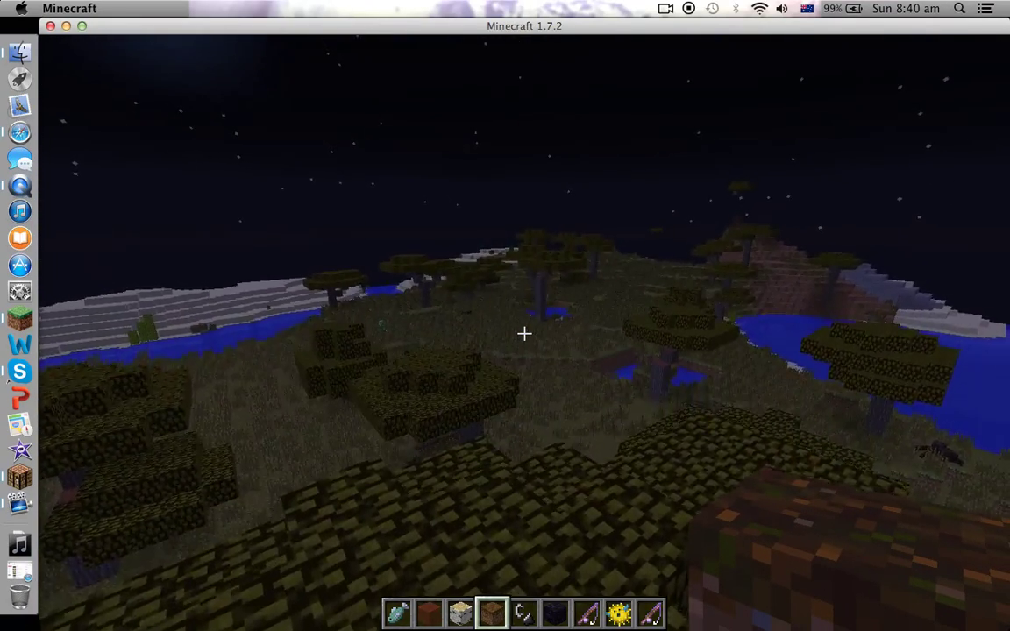
# Pause the game and reach Video Settings for Fast graphics with lighting, clouds and bobbing off.
pyautogui.press('Escape')
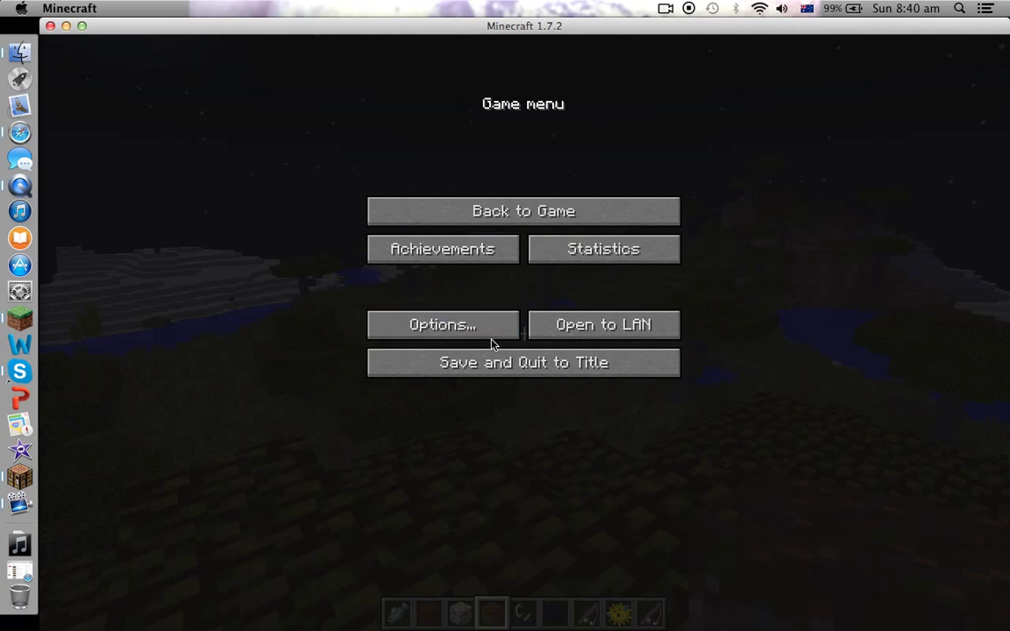
pyautogui.click(487, 333)
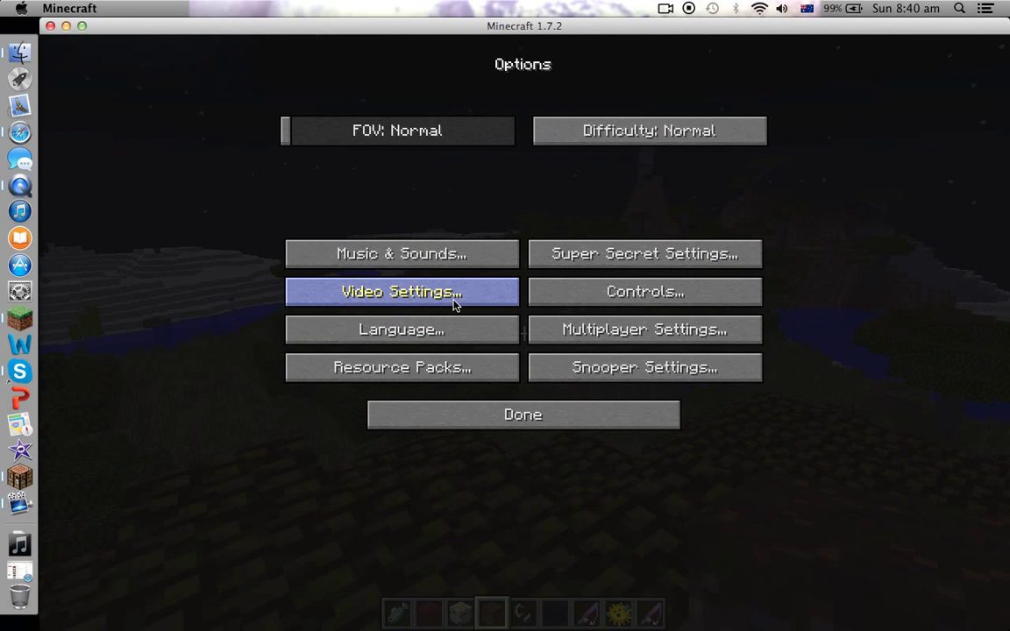
pyautogui.click(454, 303)
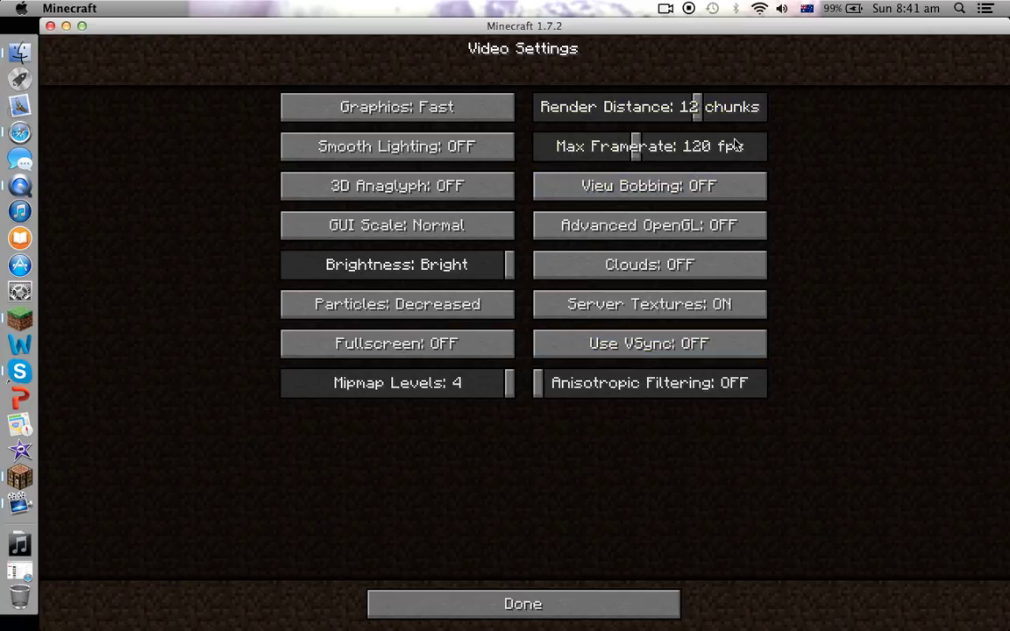
# Leave video settings and browse the multiplayer, sound and language screens, returning to Options each time.
pyautogui.click(611, 603)
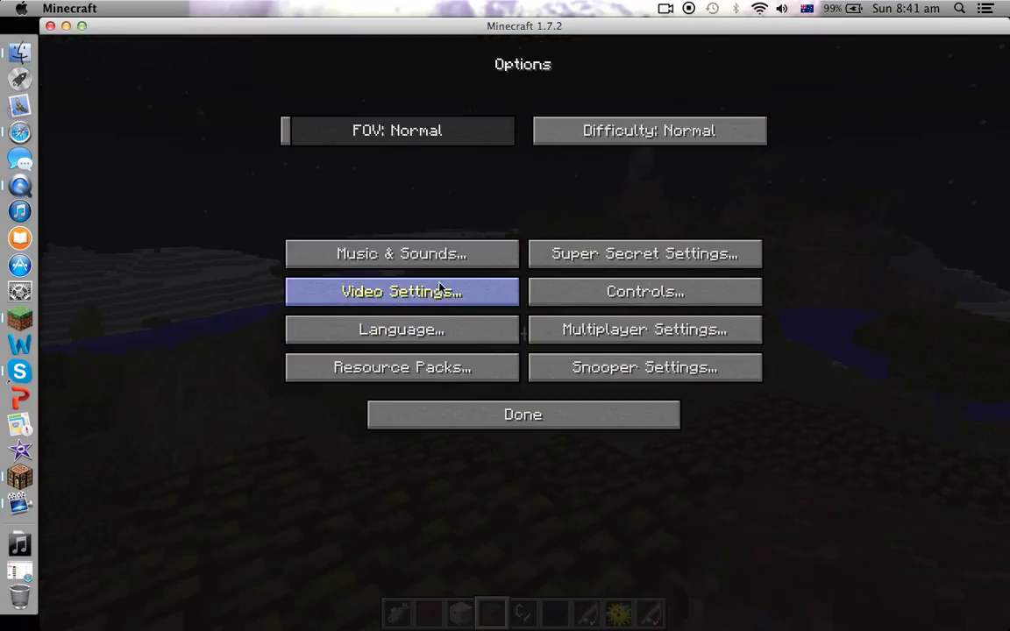
pyautogui.click(539, 338)
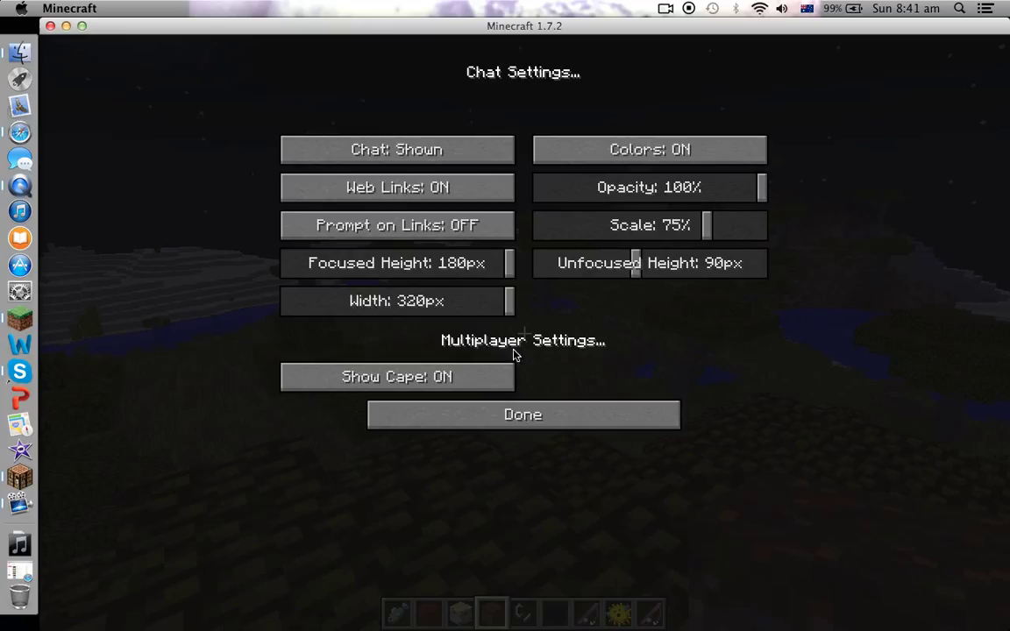
pyautogui.click(559, 424)
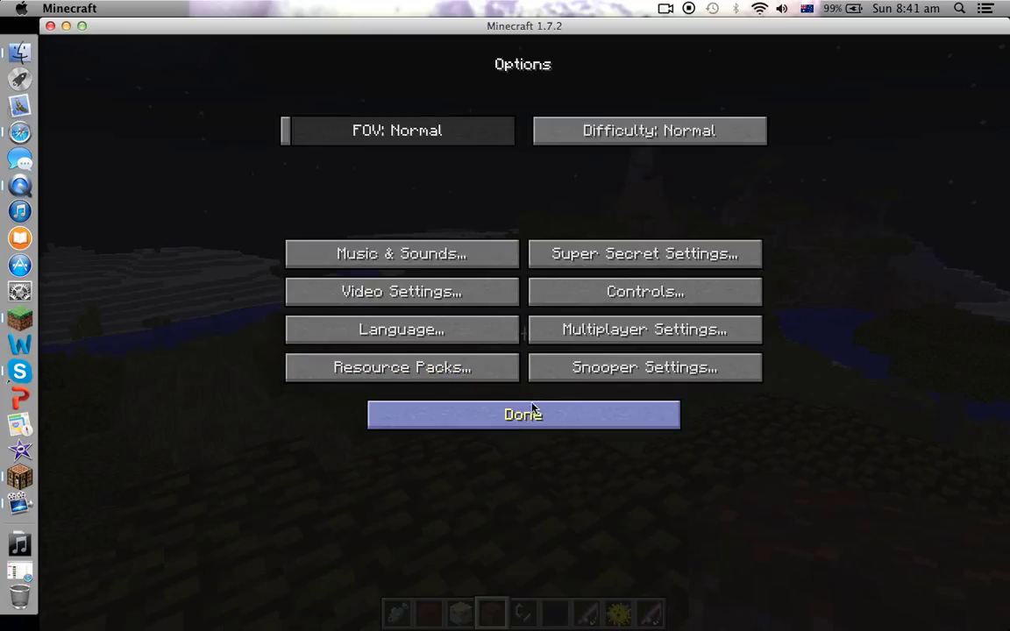
pyautogui.click(394, 253)
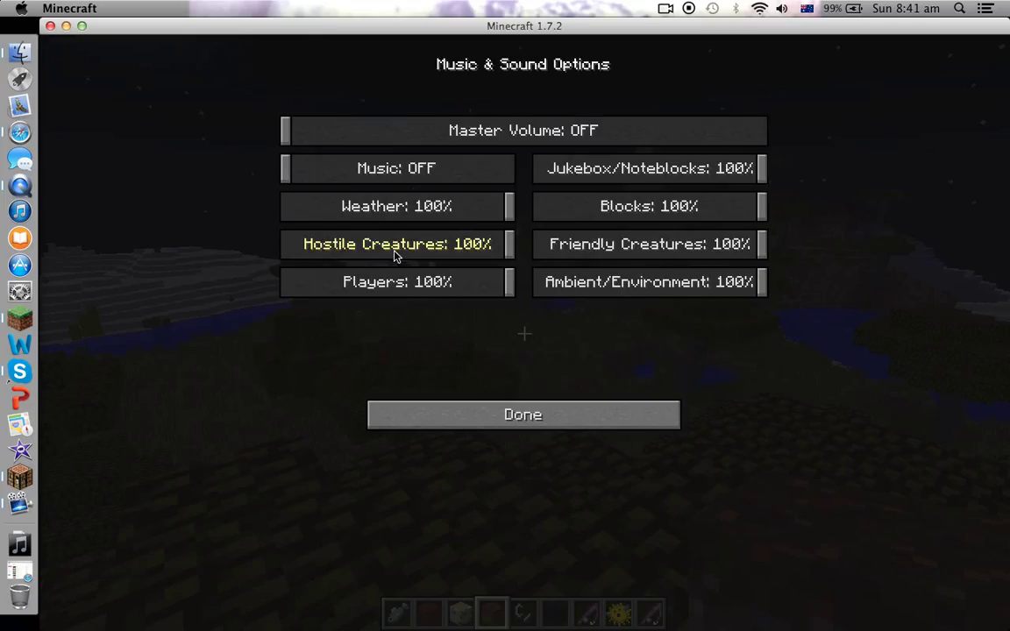
pyautogui.click(517, 415)
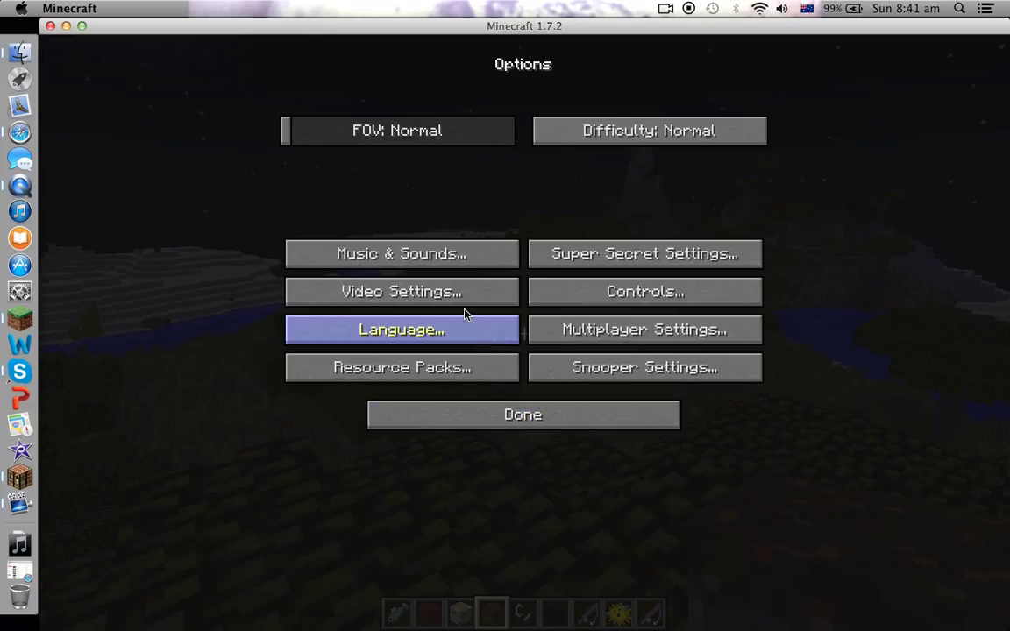
pyautogui.click(453, 329)
pyautogui.click(613, 585)
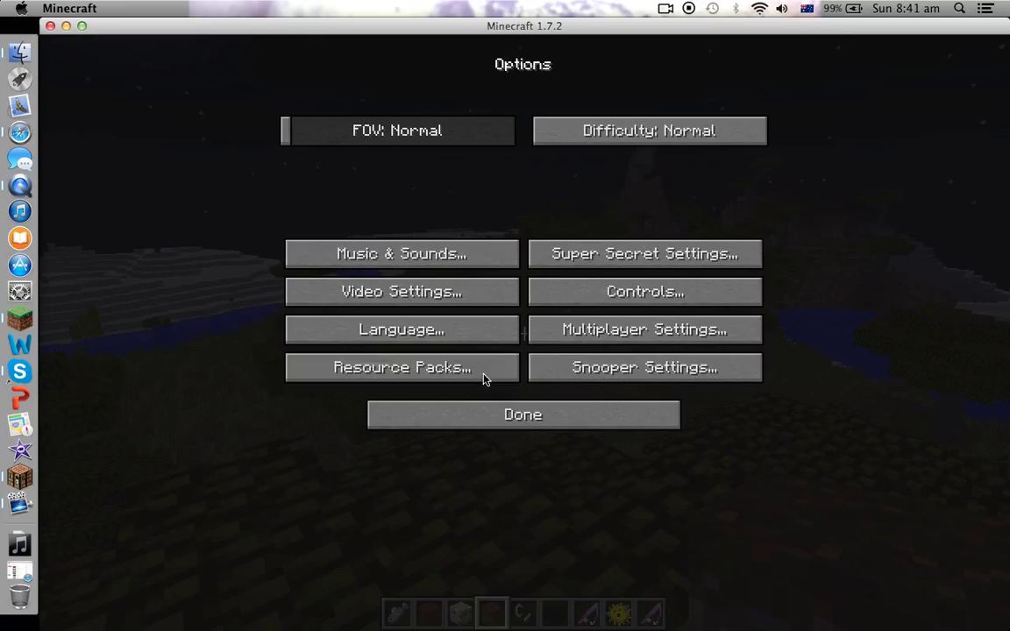
# Browse the snooper and controls settings, backing out to the Options screen.
pyautogui.click(560, 368)
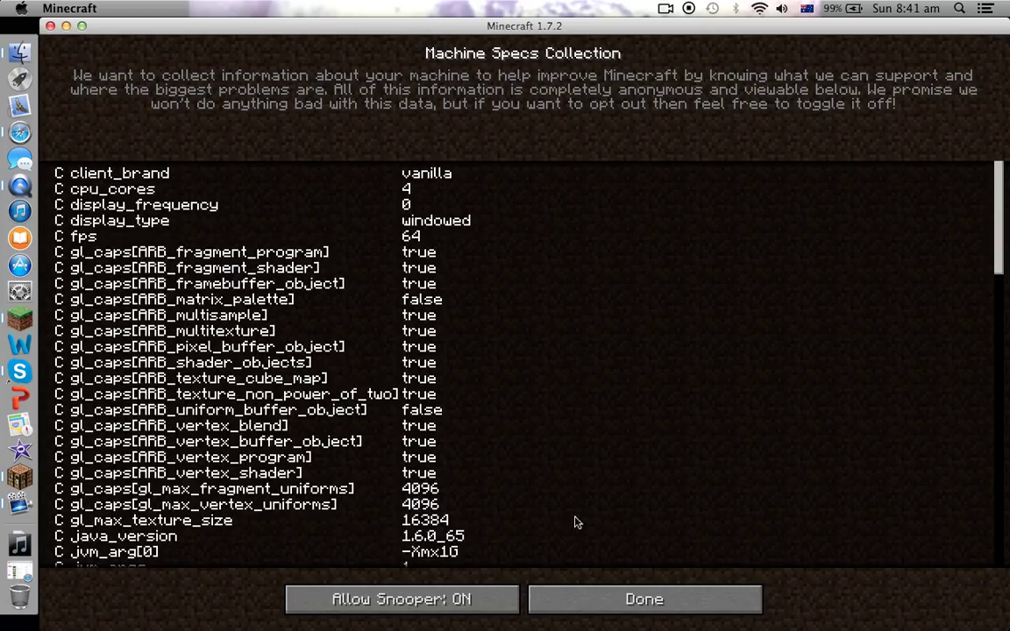
pyautogui.click(625, 605)
pyautogui.click(653, 293)
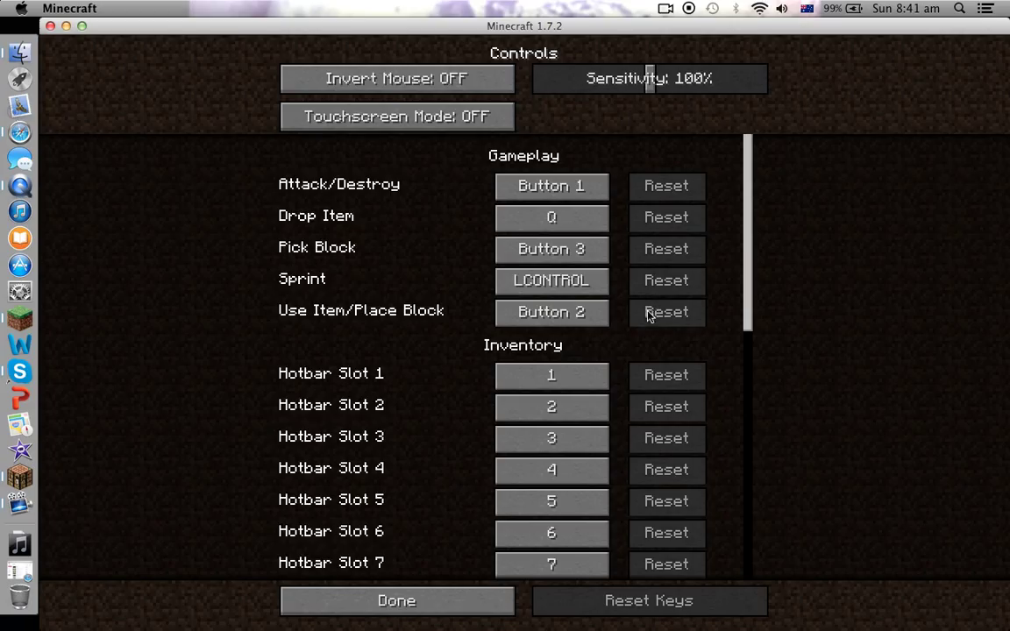
pyautogui.click(466, 599)
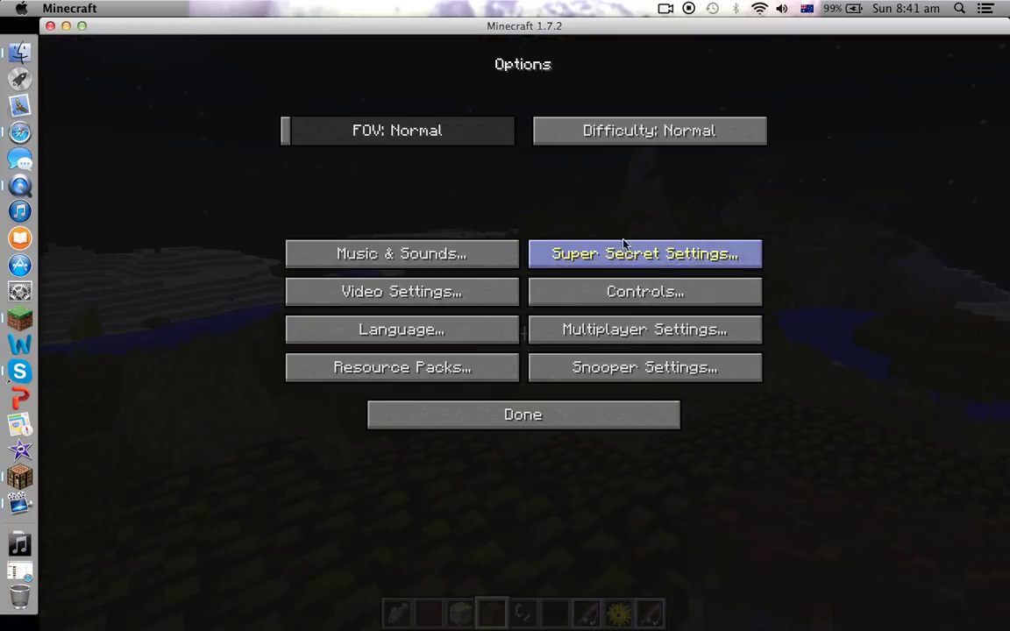
# Resume the game and fly down to the nether portal, through it and up over its top.
pyautogui.click(582, 415)
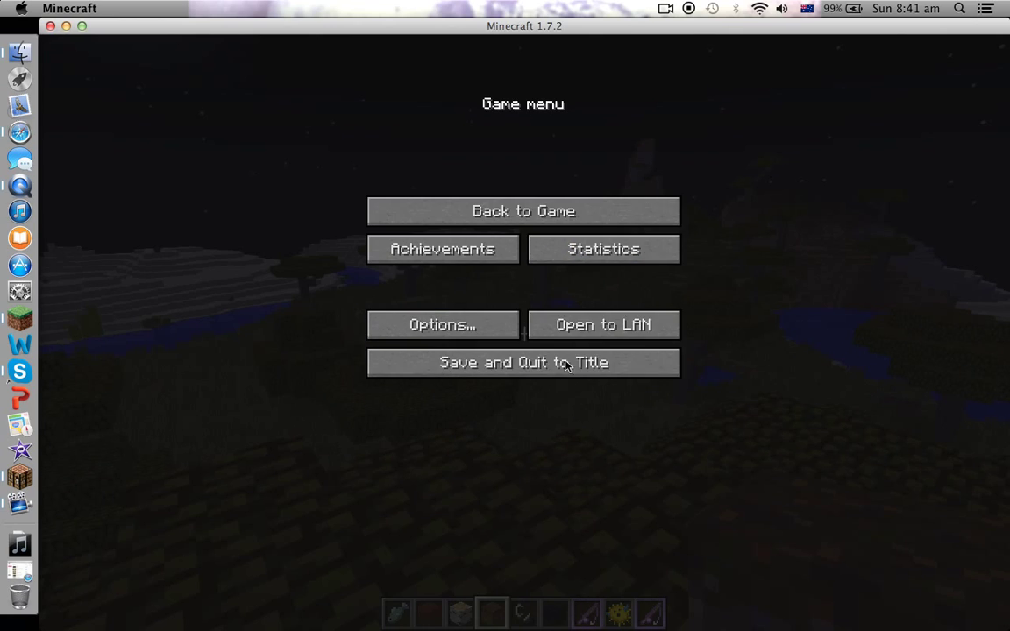
pyautogui.click(528, 223)
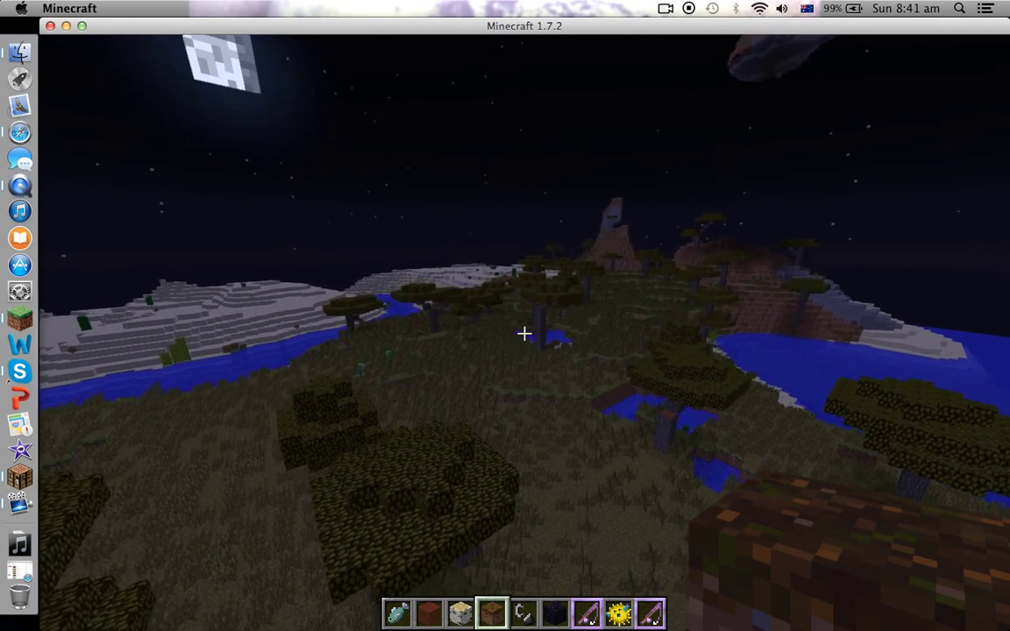
pyautogui.press('w')
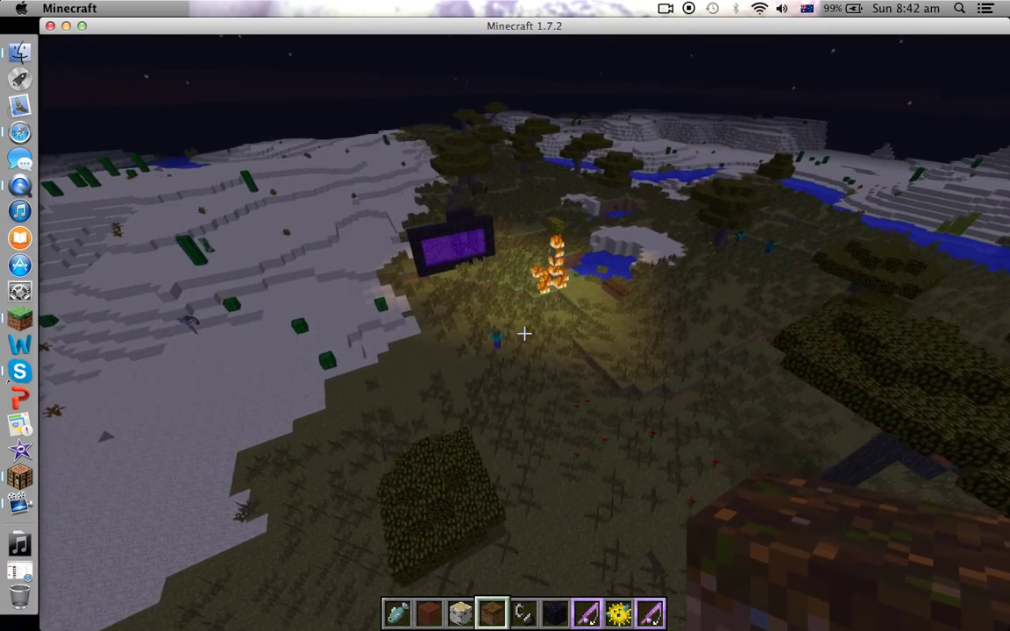
pyautogui.press('w')
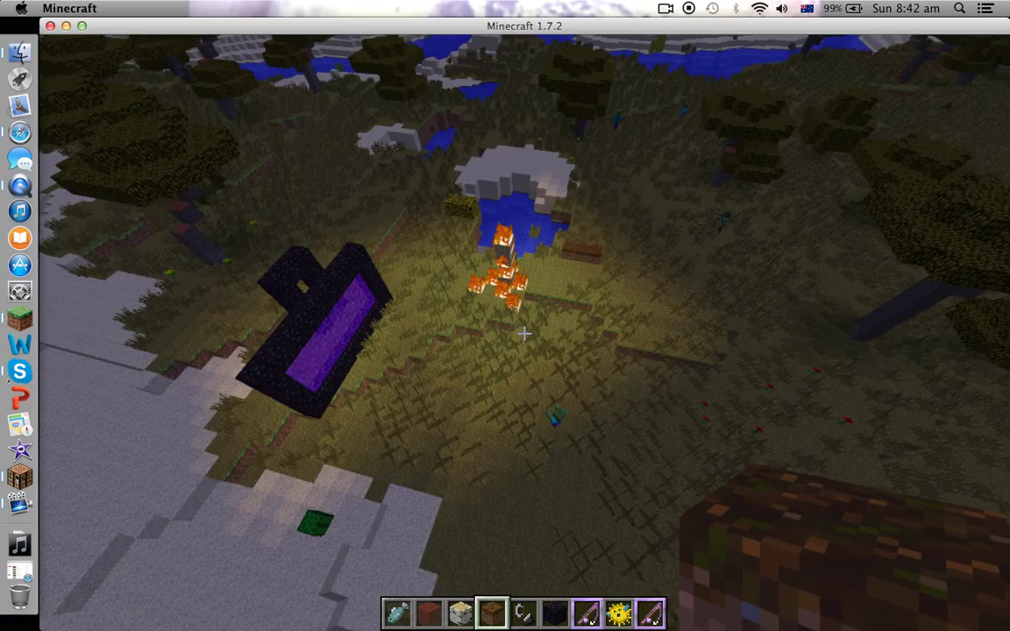
pyautogui.press('w')
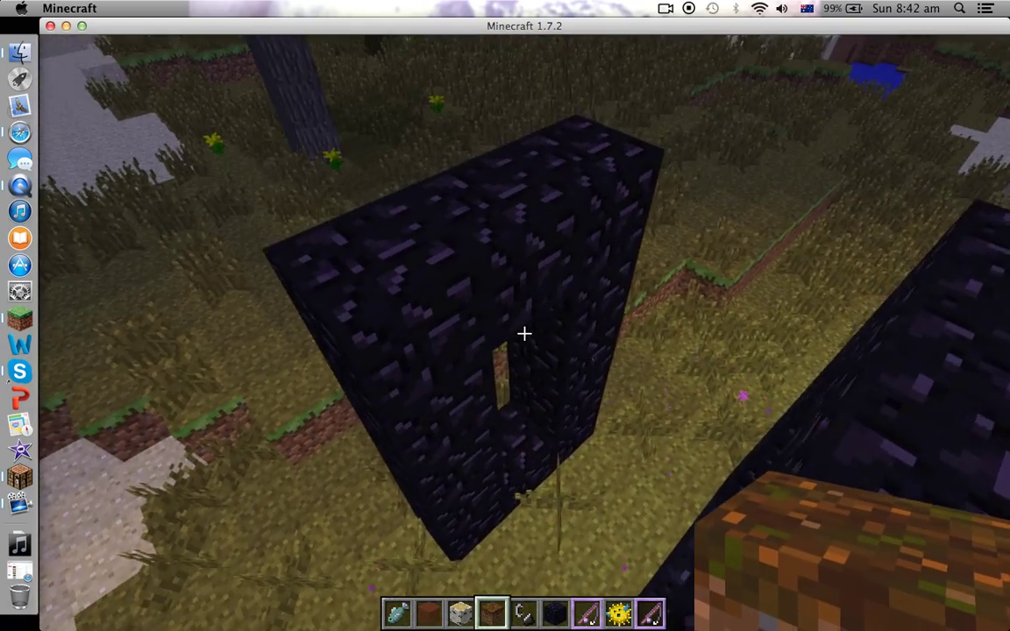
pyautogui.press('space')
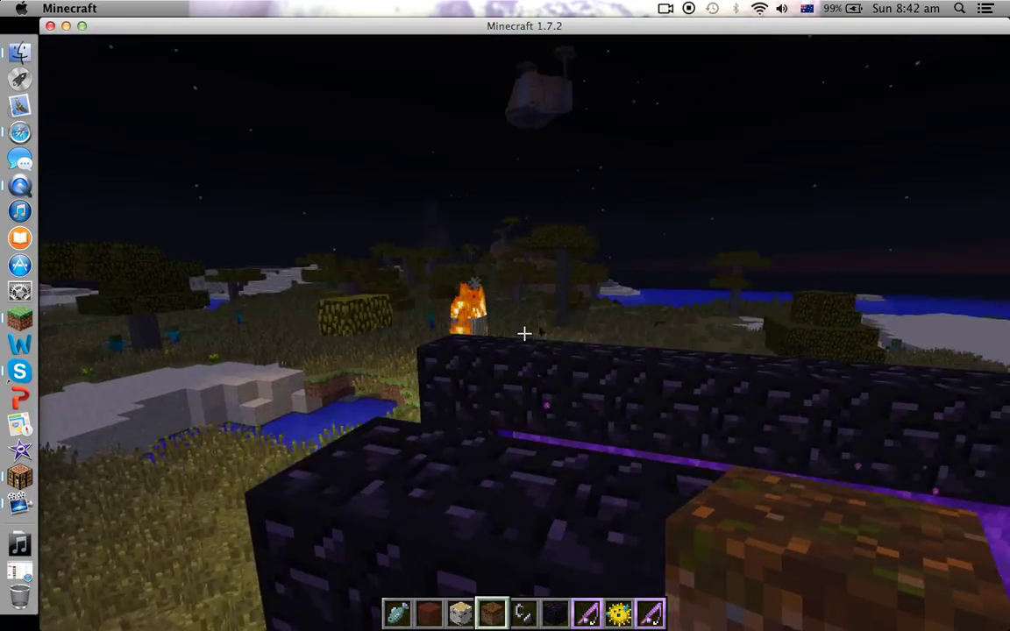
pyautogui.press('w')
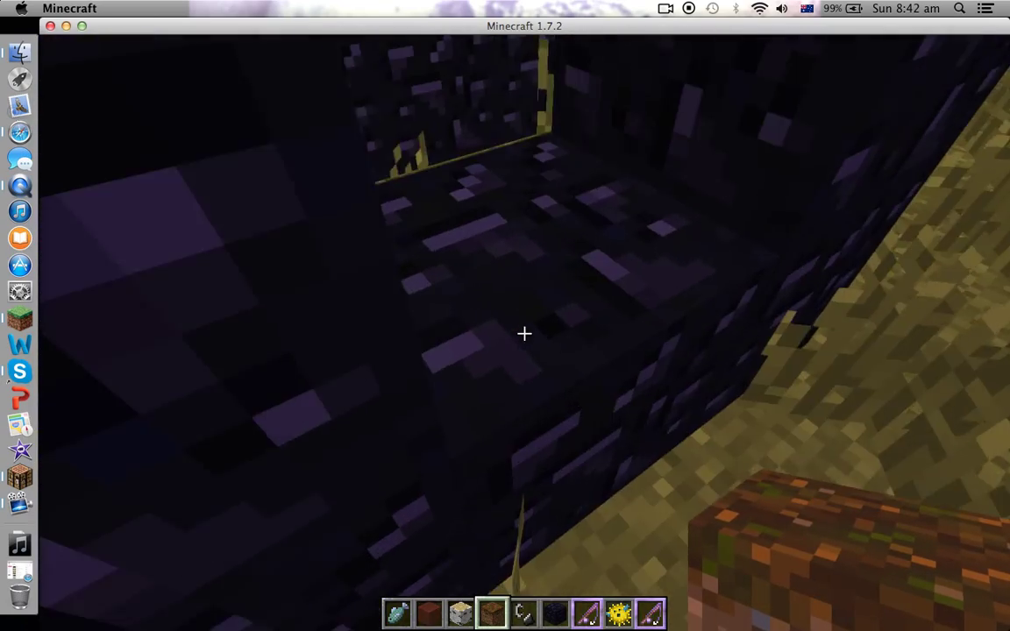
pyautogui.press('space')
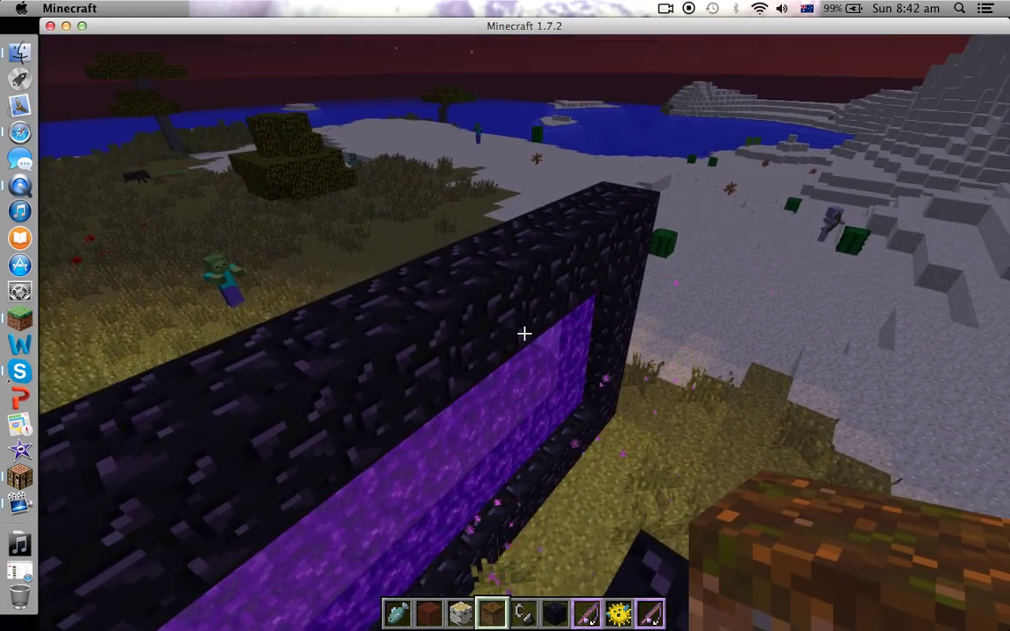
# Fly off past the cacti and zombie toward the beach, then along the shore onto the grass.
pyautogui.press('w')
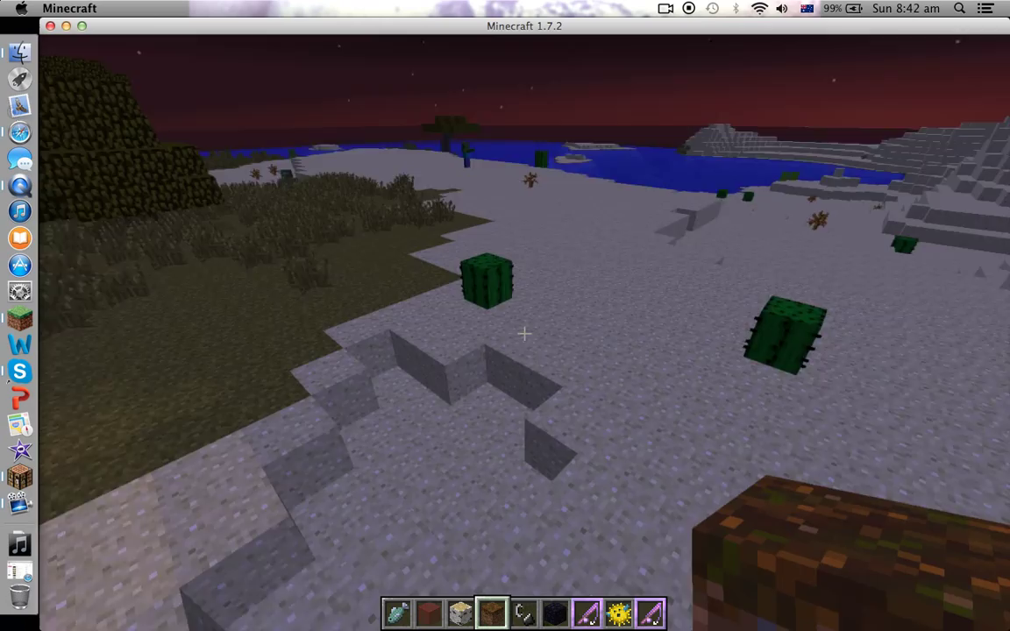
pyautogui.press('w')
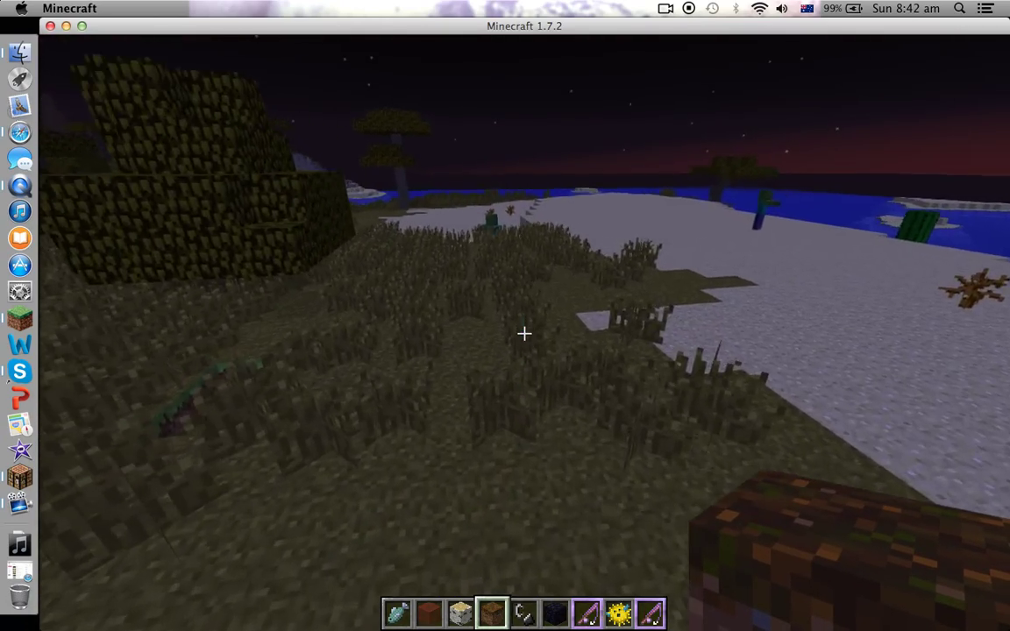
pyautogui.press('w')
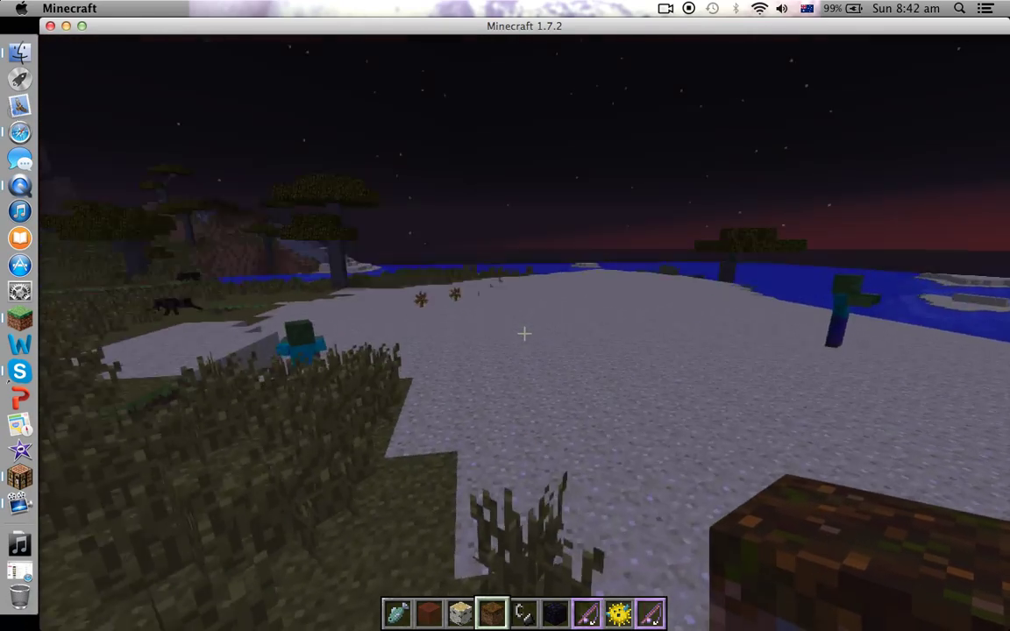
pyautogui.press('w')
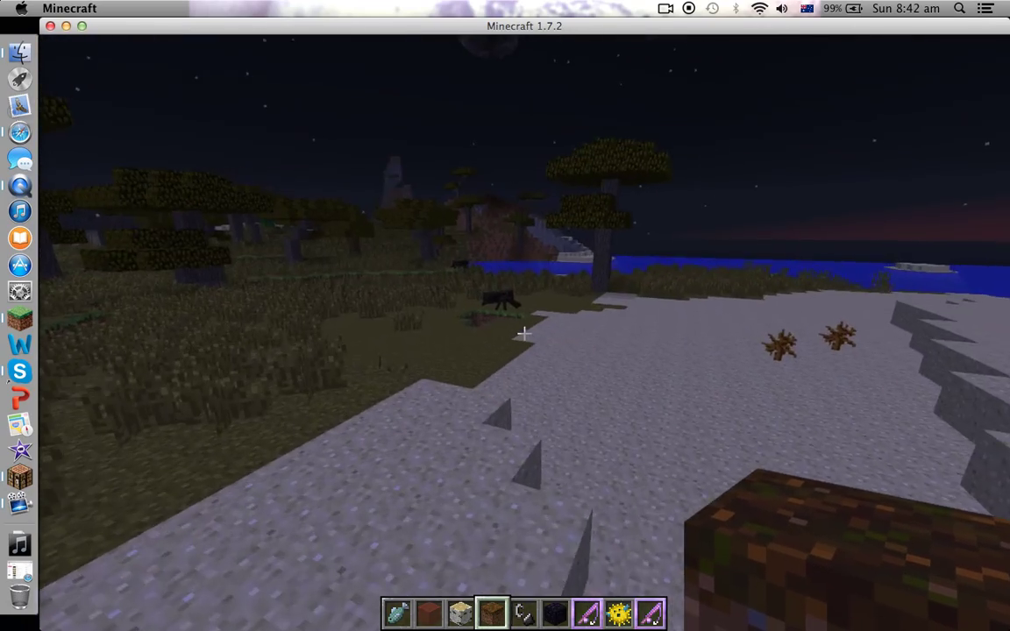
pyautogui.press('w')
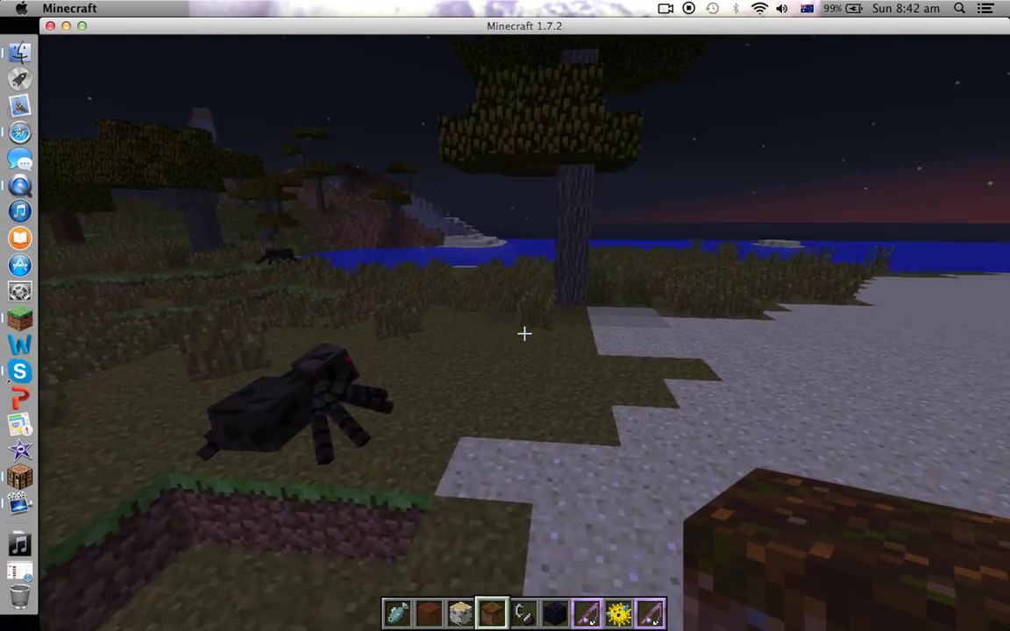
pyautogui.press('w')
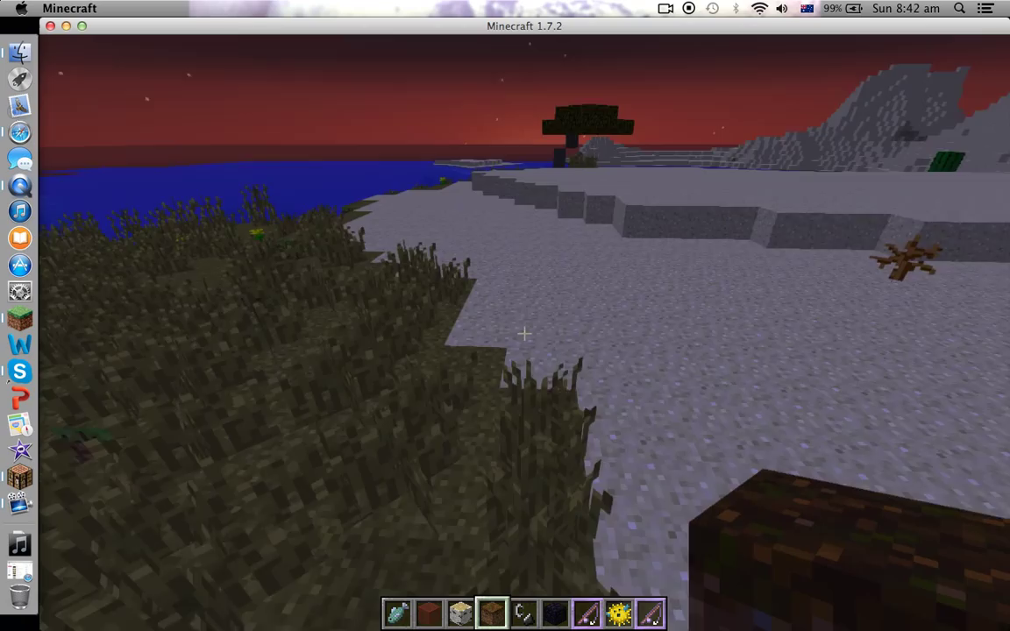
pyautogui.press('w')
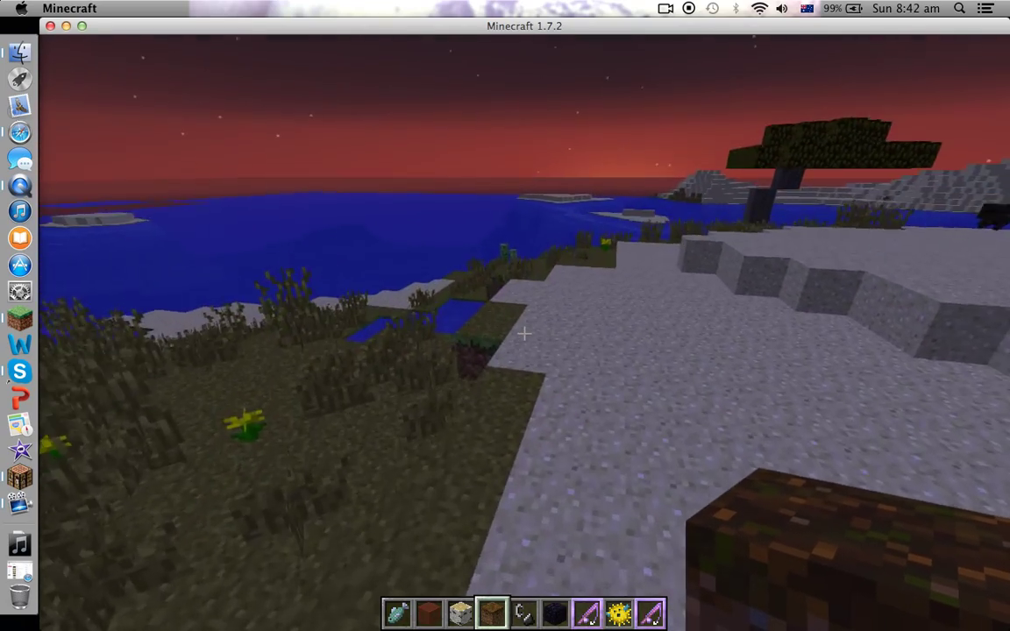
pyautogui.press('w')
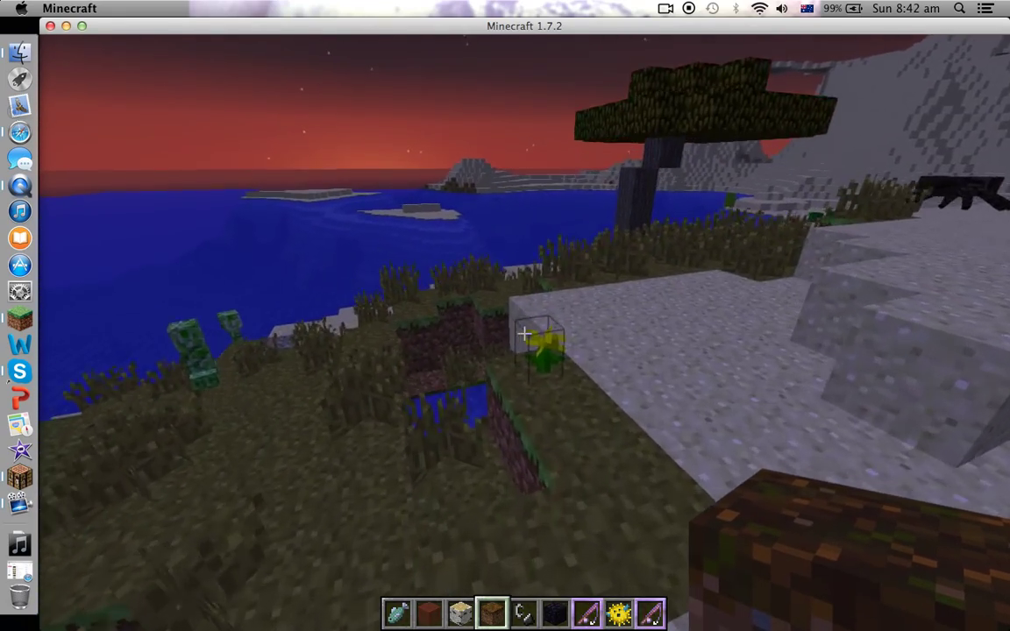